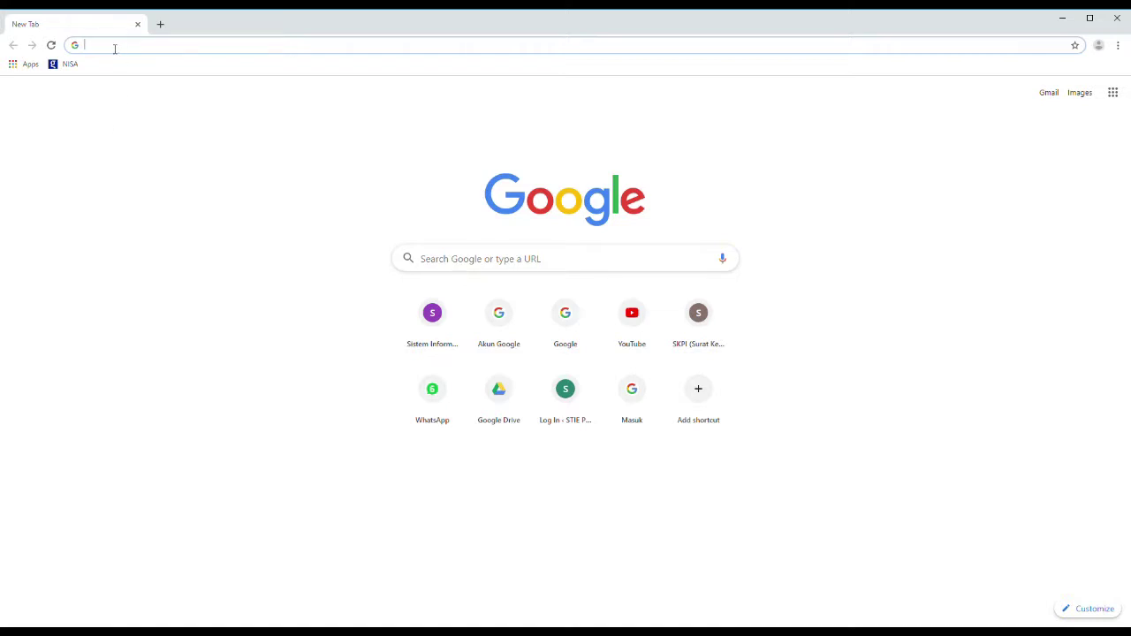
# - Go to sia.stieputrabangsa.ac.id/index.php from the Chrome address bar suggestions
pyautogui.write('si')
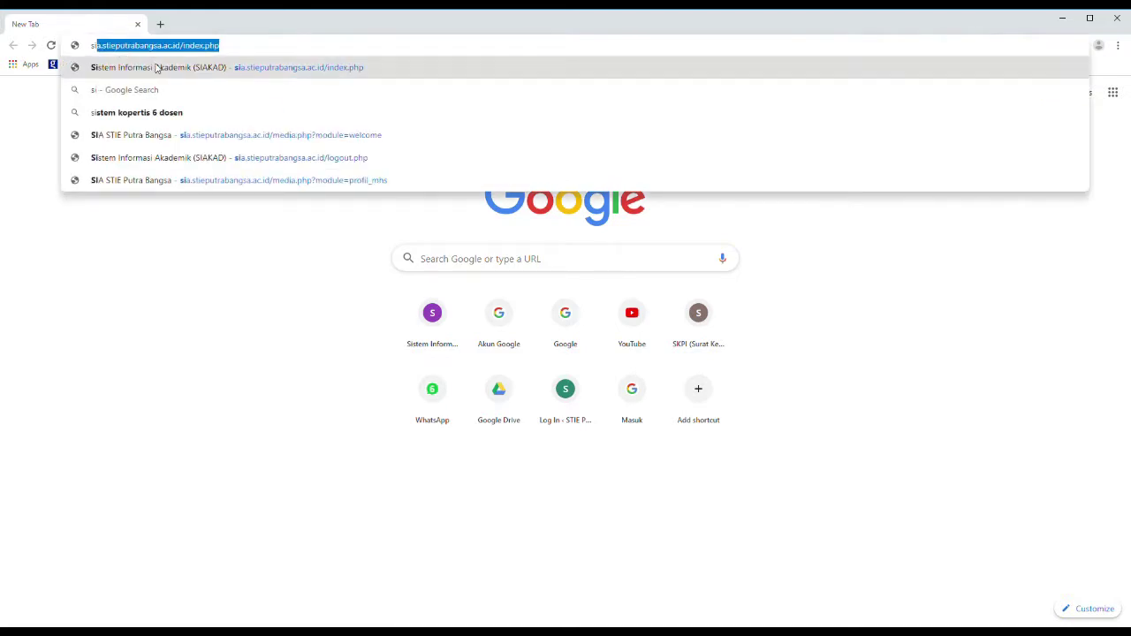
pyautogui.click(157, 68)
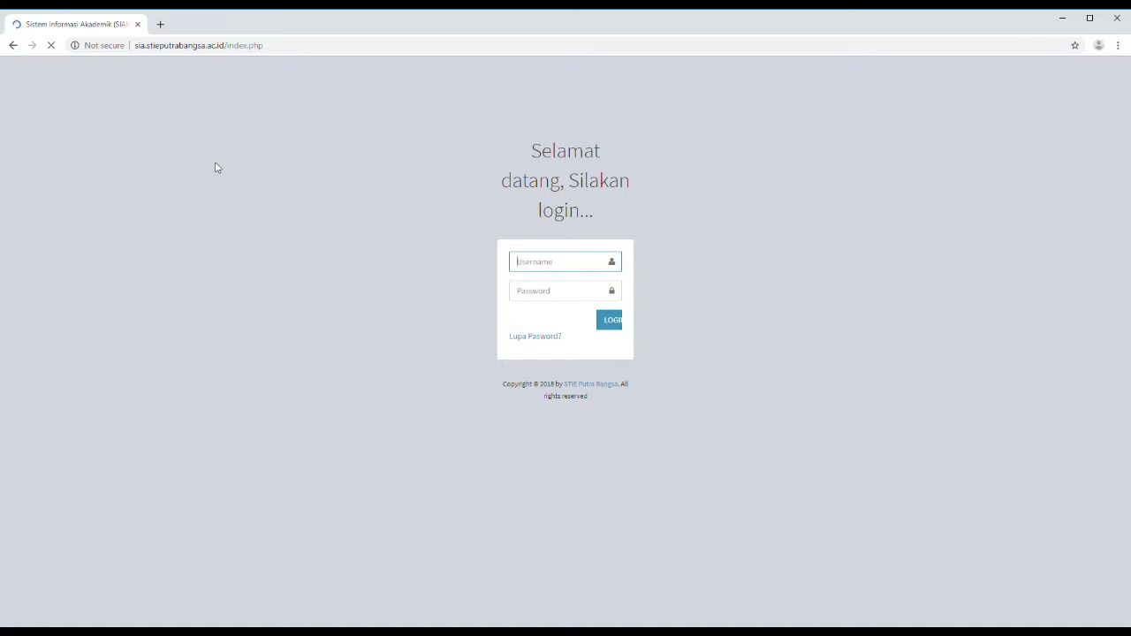
# - Log in to SIA with the student ID as username and the account password
pyautogui.write('175502885')
pyautogui.click(517, 292)
pyautogui.write('***')
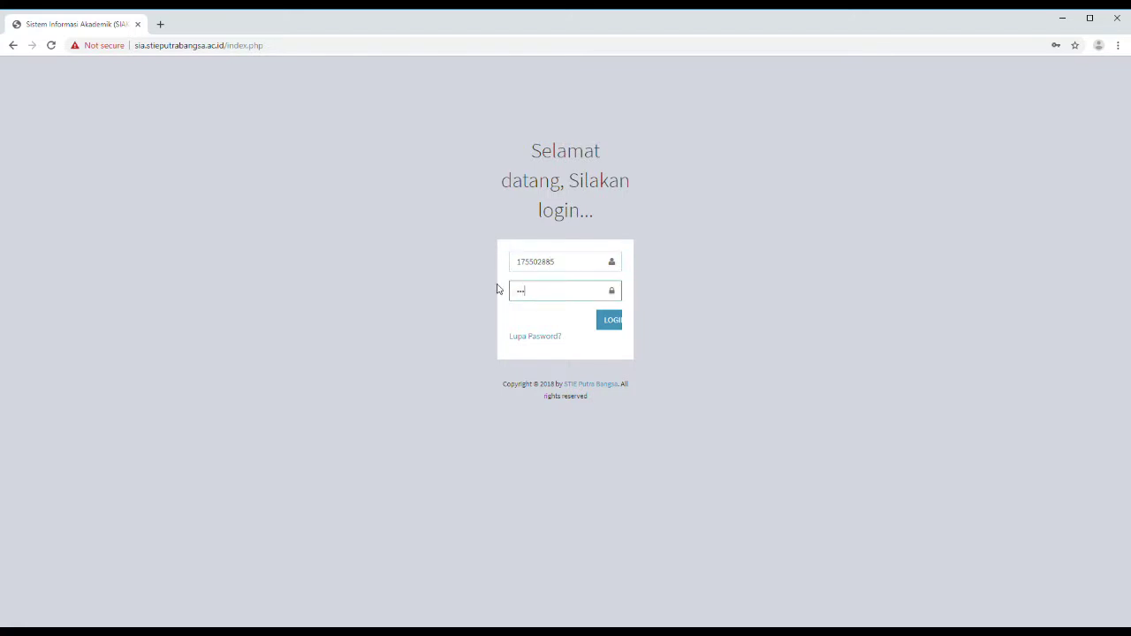
pyautogui.write('*****')
pyautogui.press('Return')
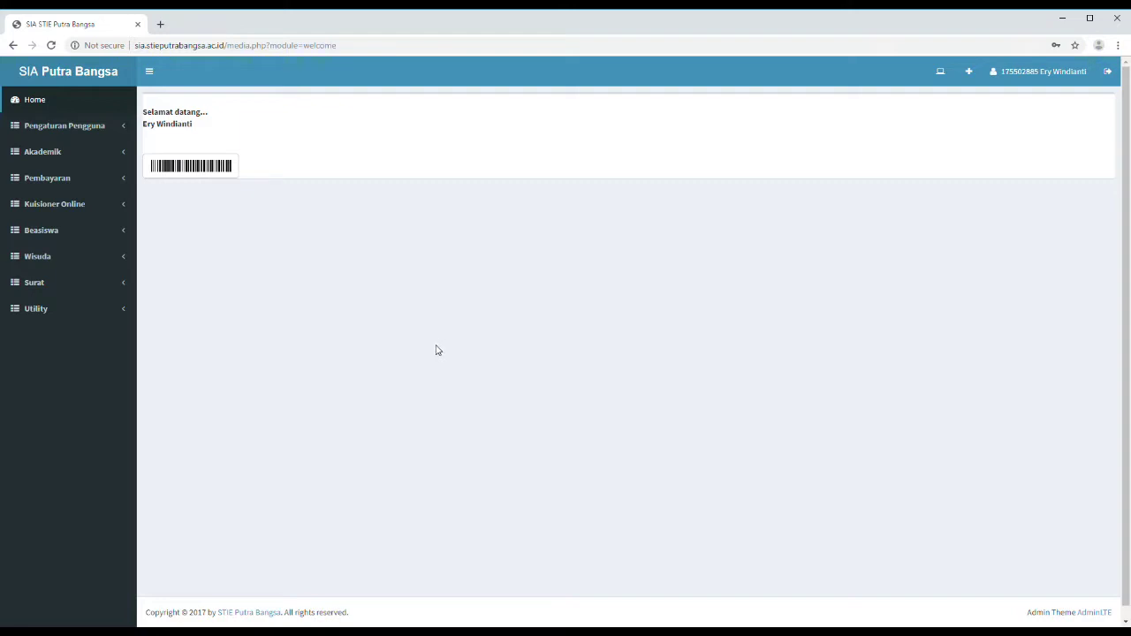
# - Go to Beasiswa > Pendaftaran Beasiswa in the sidebar
pyautogui.click(112, 127)
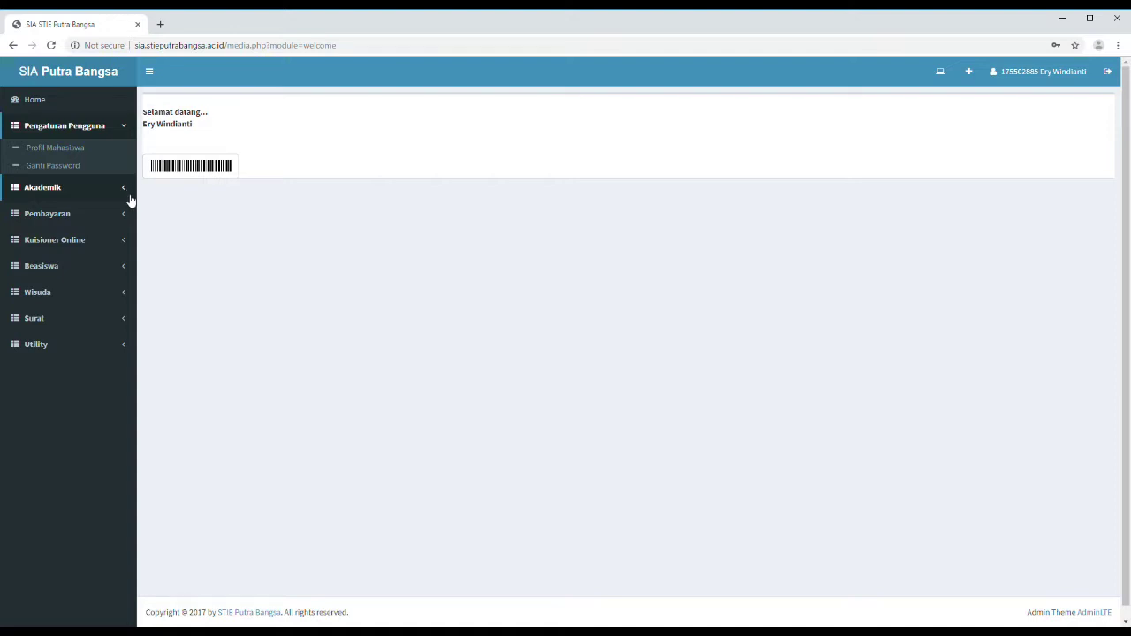
pyautogui.click(80, 265)
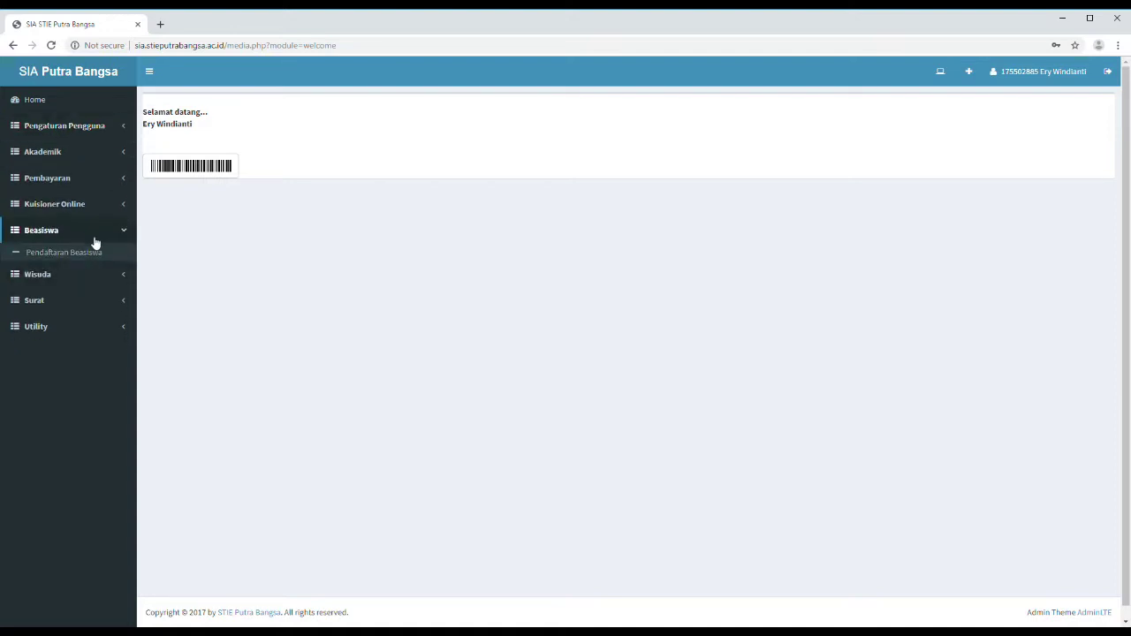
pyautogui.click(89, 254)
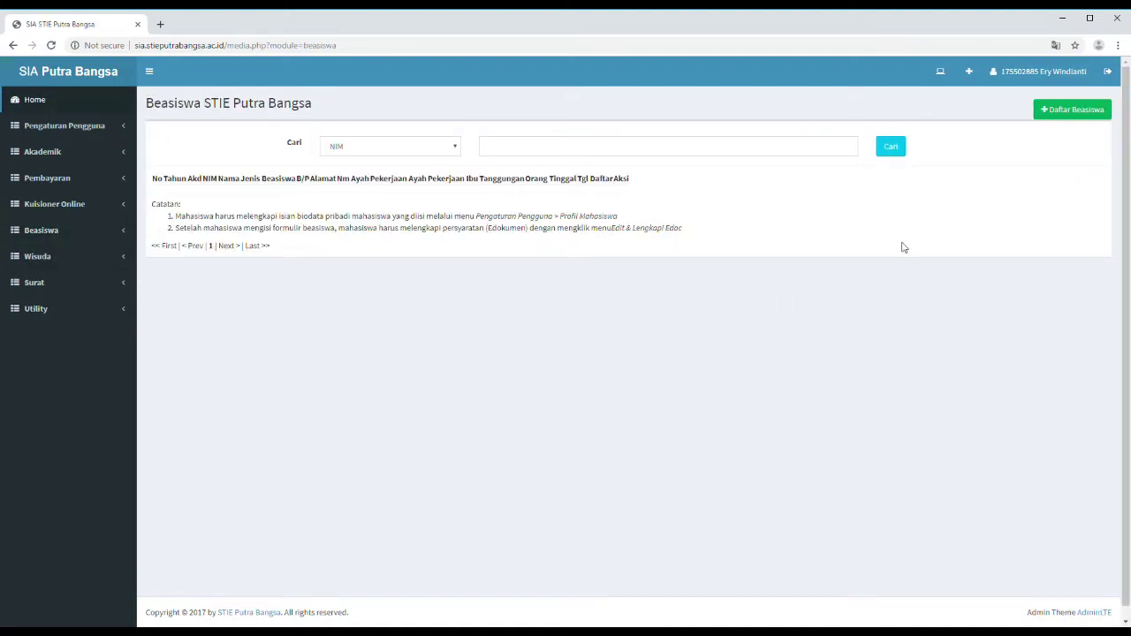
# - Start a Daftar Beasiswa form with Tahun Akademik 20191 and Jenis Beasiswa PRES Prestasi Akademik / Non Akademik
pyautogui.click(1051, 118)
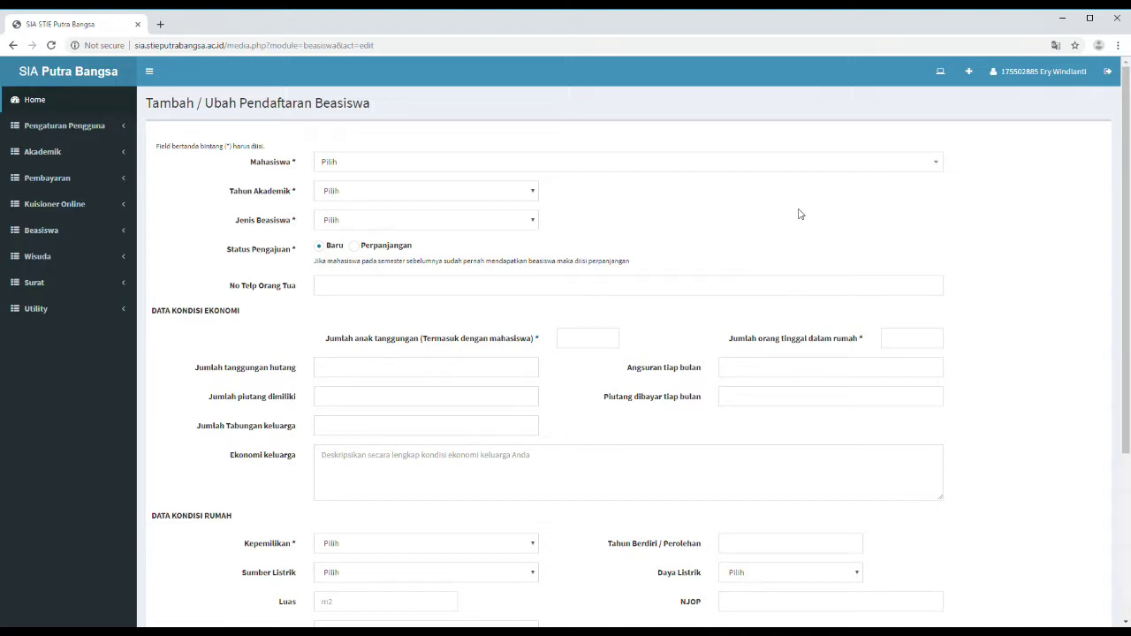
pyautogui.click(811, 165)
pyautogui.click(669, 242)
pyautogui.click(500, 195)
pyautogui.click(471, 221)
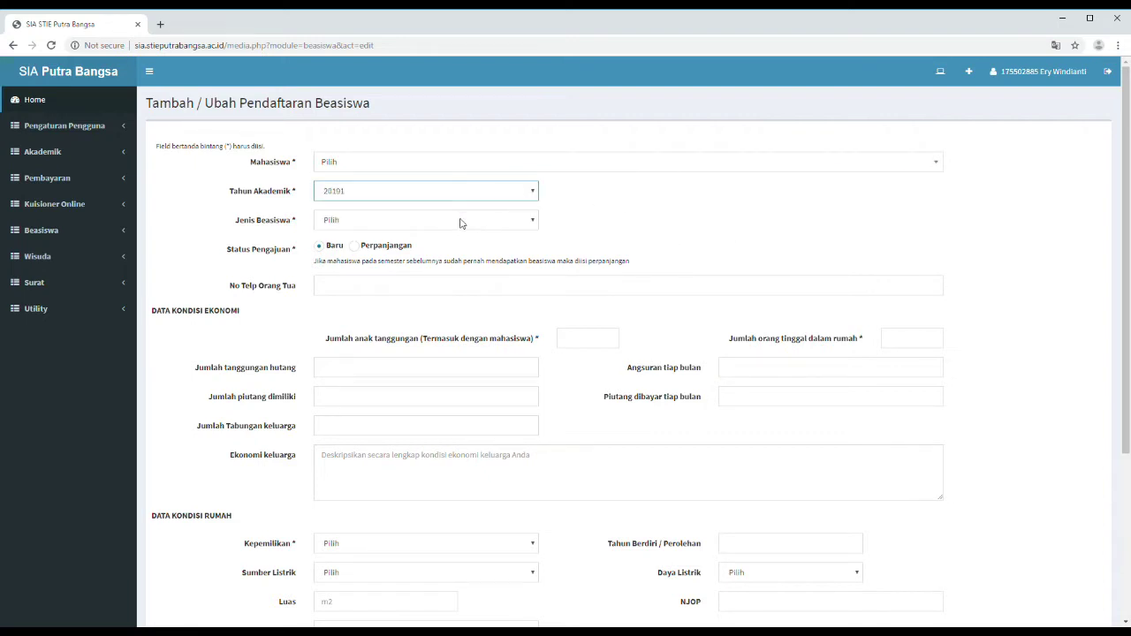
pyautogui.click(451, 222)
pyautogui.click(441, 247)
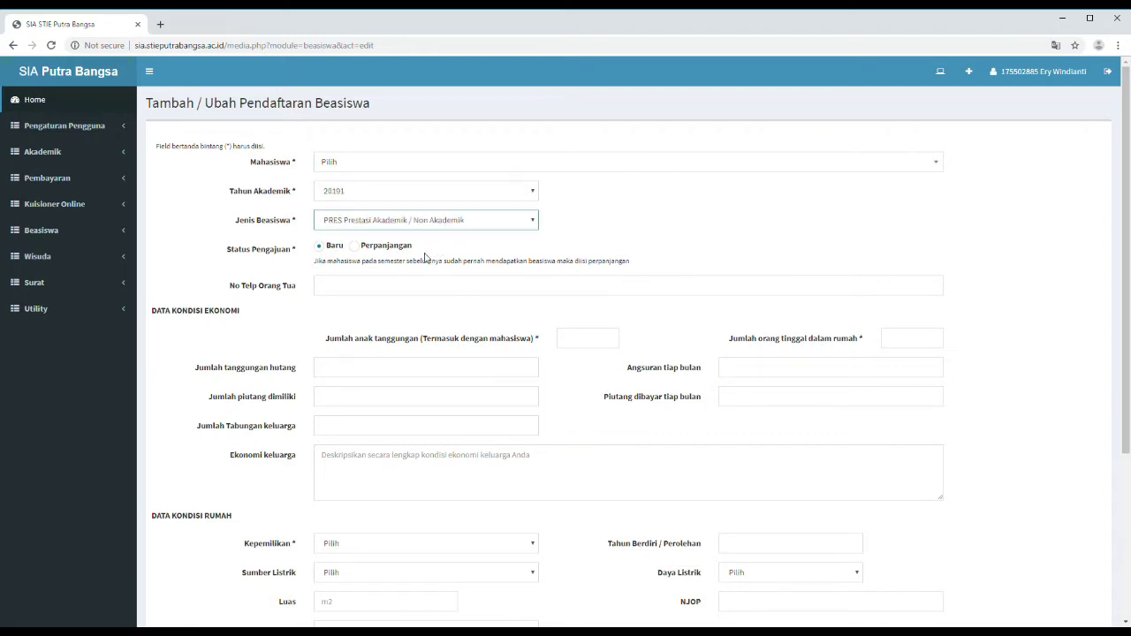
pyautogui.click(329, 292)
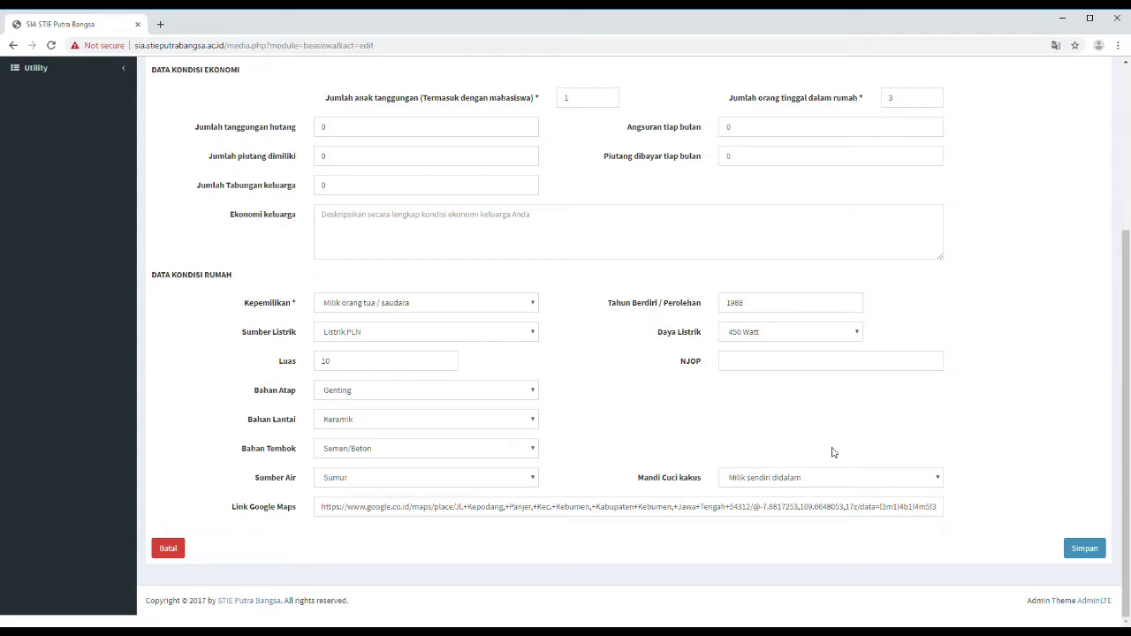
# - Save the scholarship registration and acknowledge the 'Berhasil' alert
pyautogui.click(1082, 557)
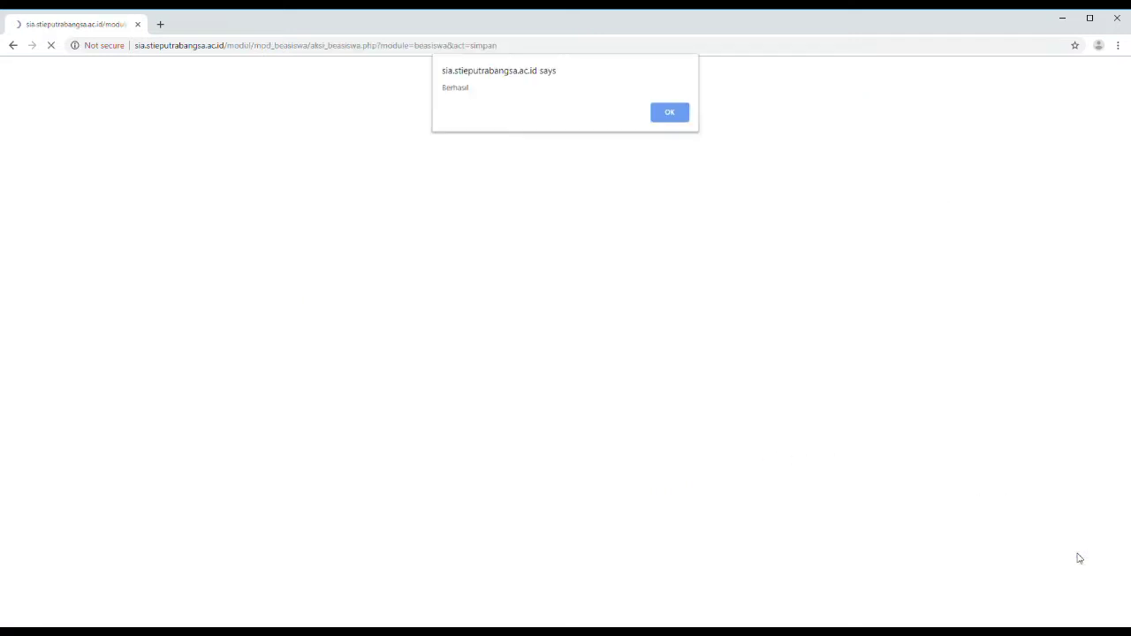
pyautogui.click(670, 114)
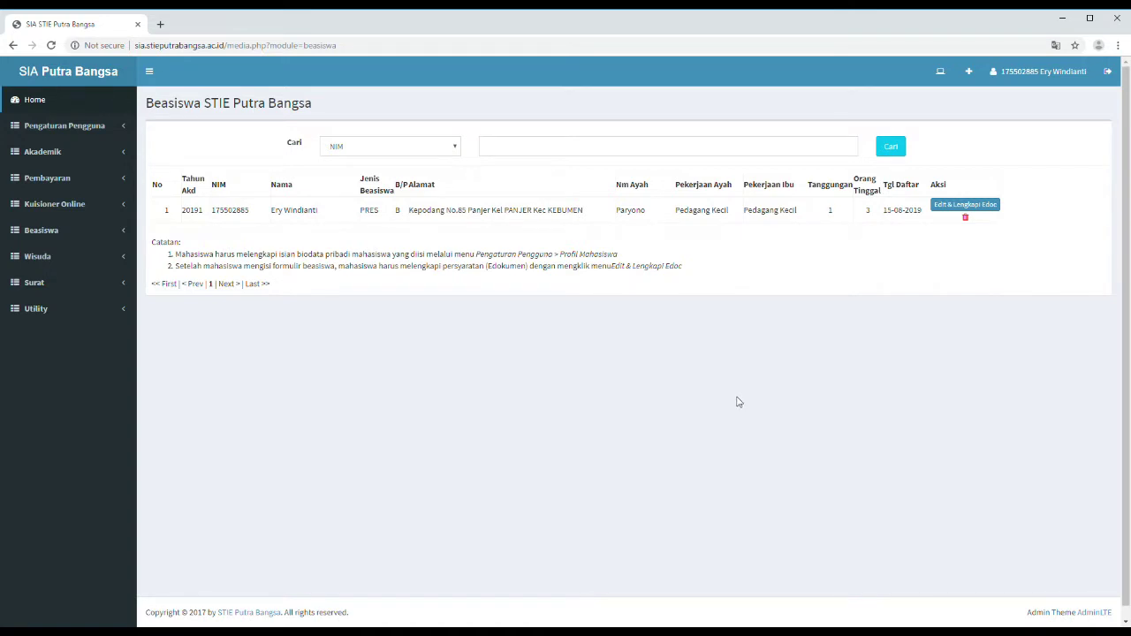
# - Upload dapur.pdf as the Foto Dapur e-document via Edit & Lengkapi Edoc
pyautogui.click(953, 213)
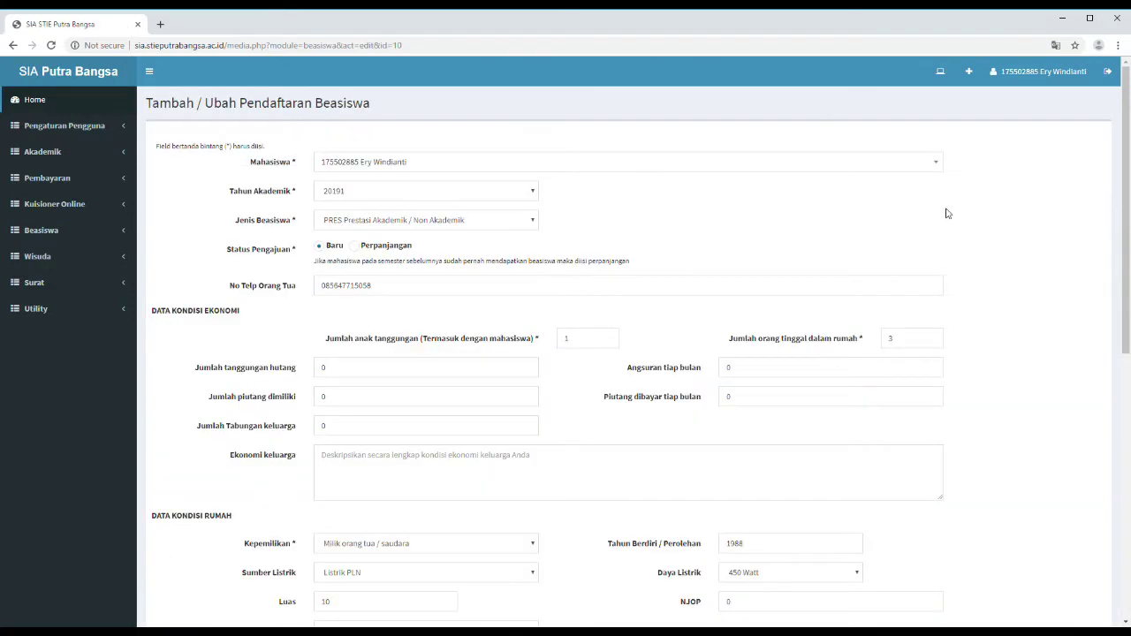
pyautogui.scroll(-5, 657, 216)
pyautogui.scroll(-2, 657, 216)
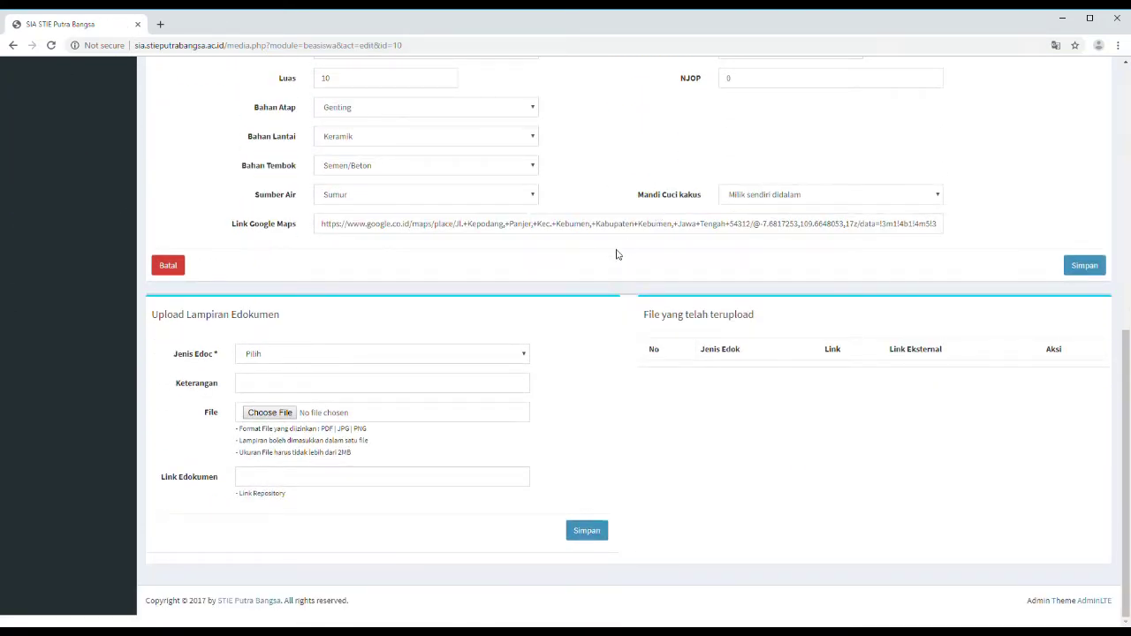
pyautogui.click(520, 356)
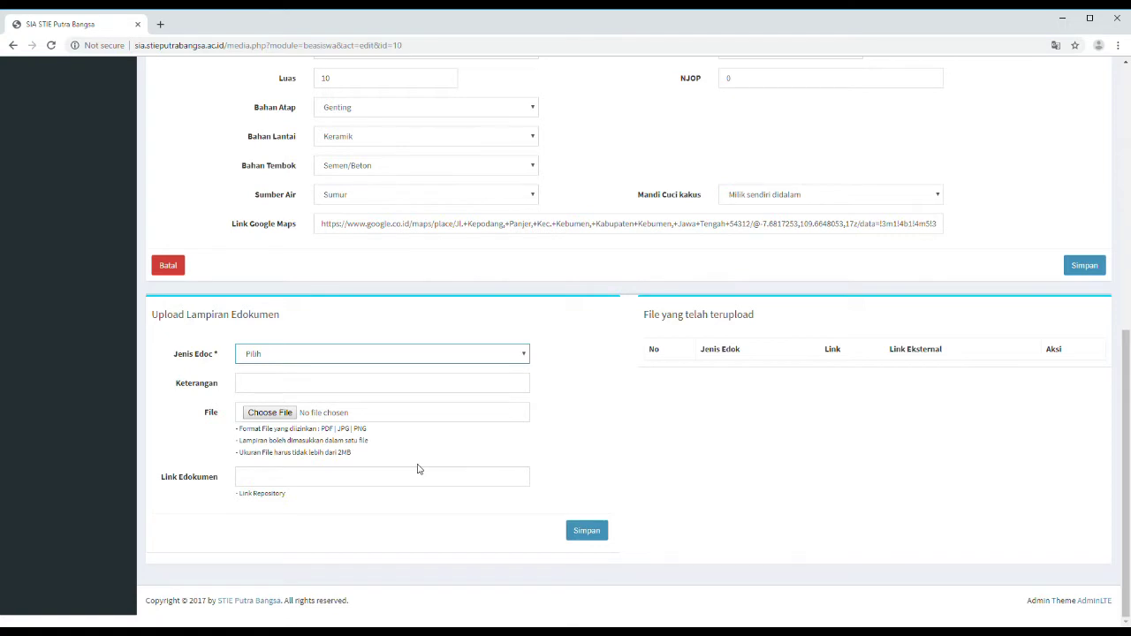
pyautogui.click(278, 382)
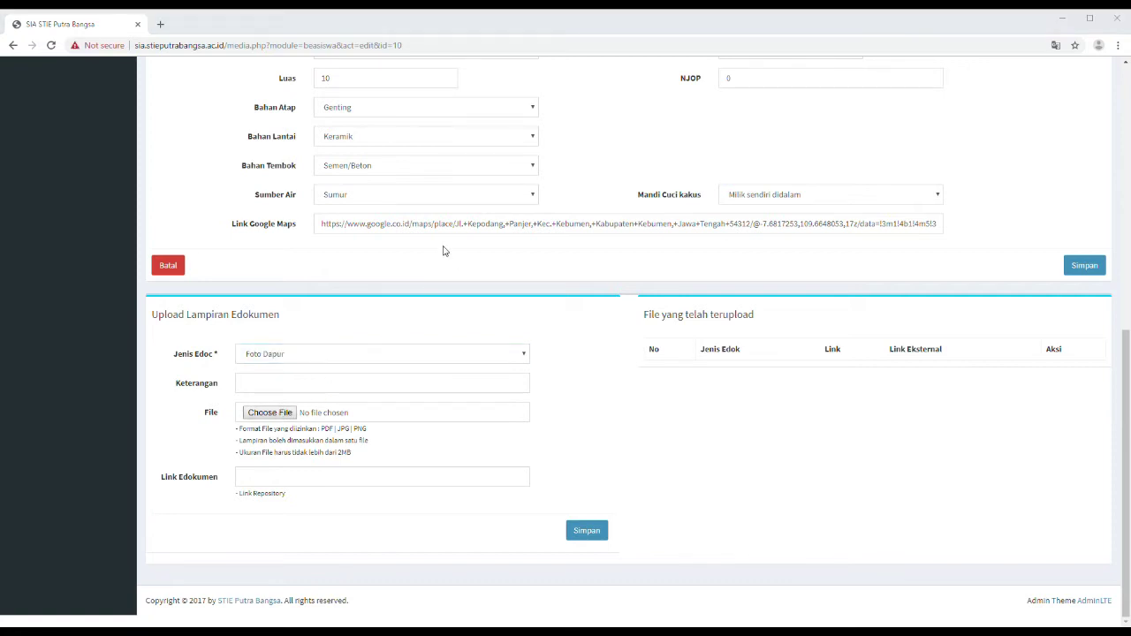
pyautogui.press('Return')
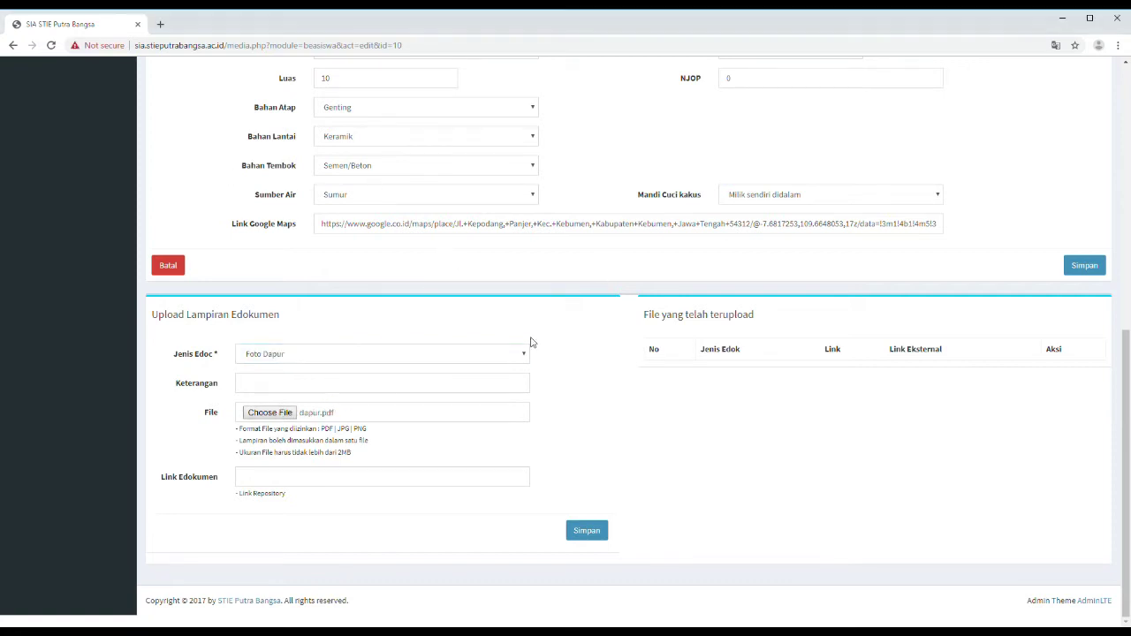
pyautogui.click(587, 532)
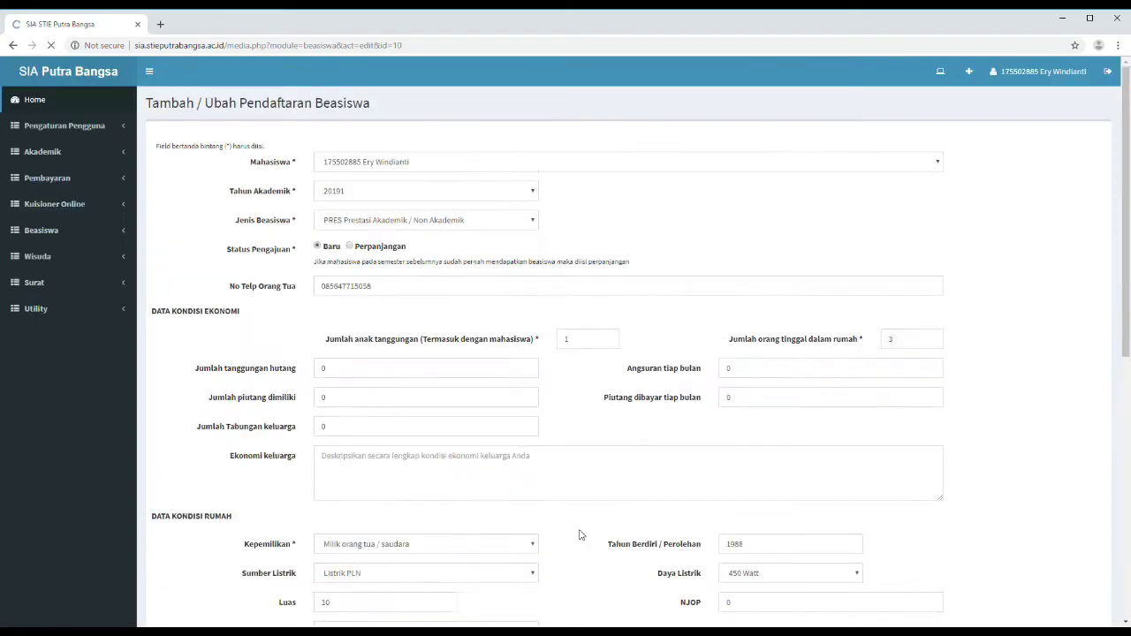
pyautogui.scroll(-10, 429, 515)
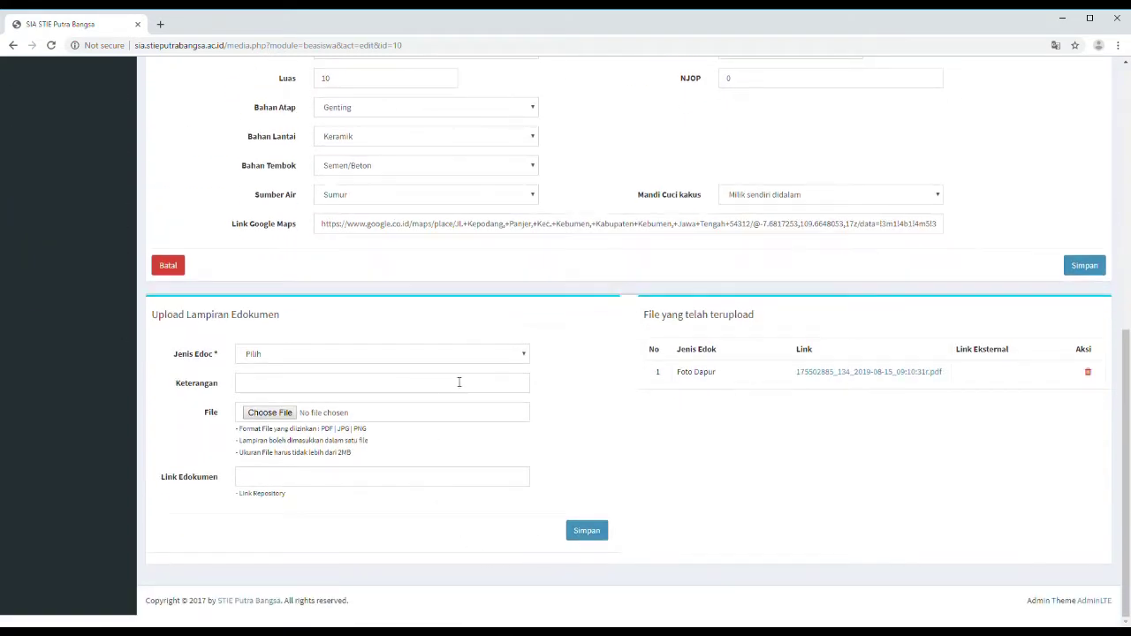
# - Choose a file and upload it as the Foto Kamar Mandi e-document
pyautogui.click(479, 356)
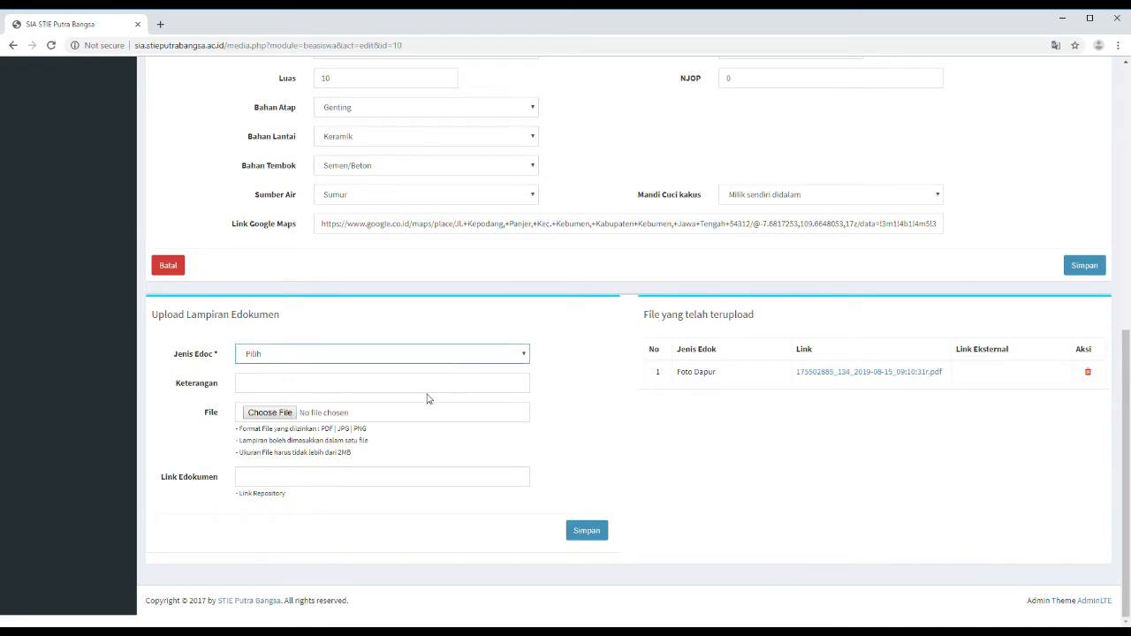
pyautogui.click(426, 396)
pyautogui.click(276, 414)
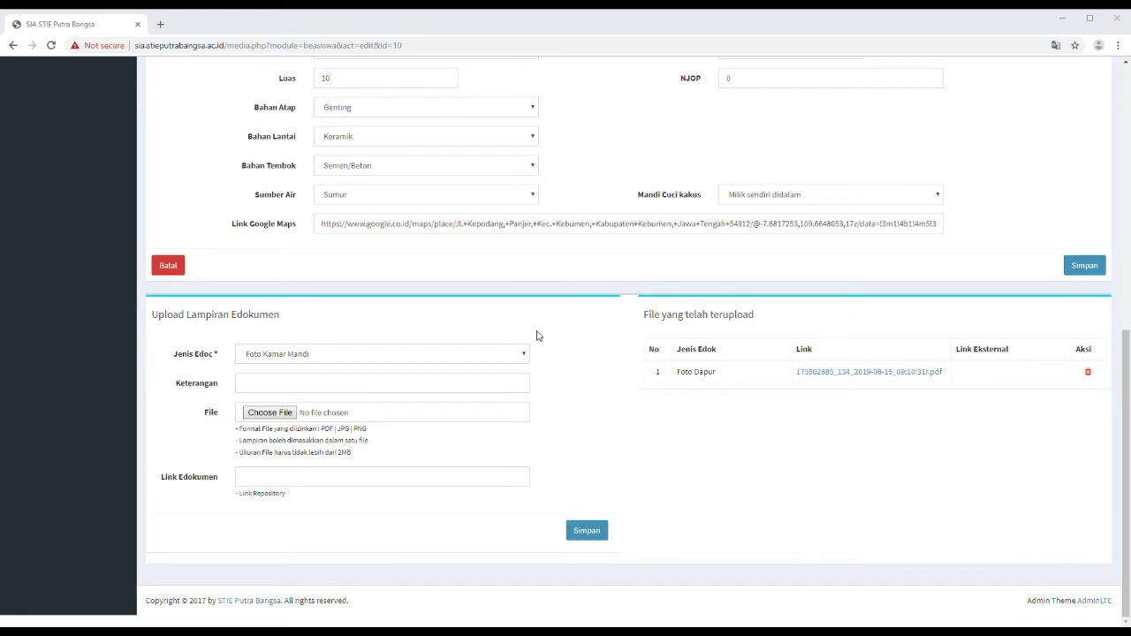
pyautogui.doubleClick(538, 344)
pyautogui.click(589, 539)
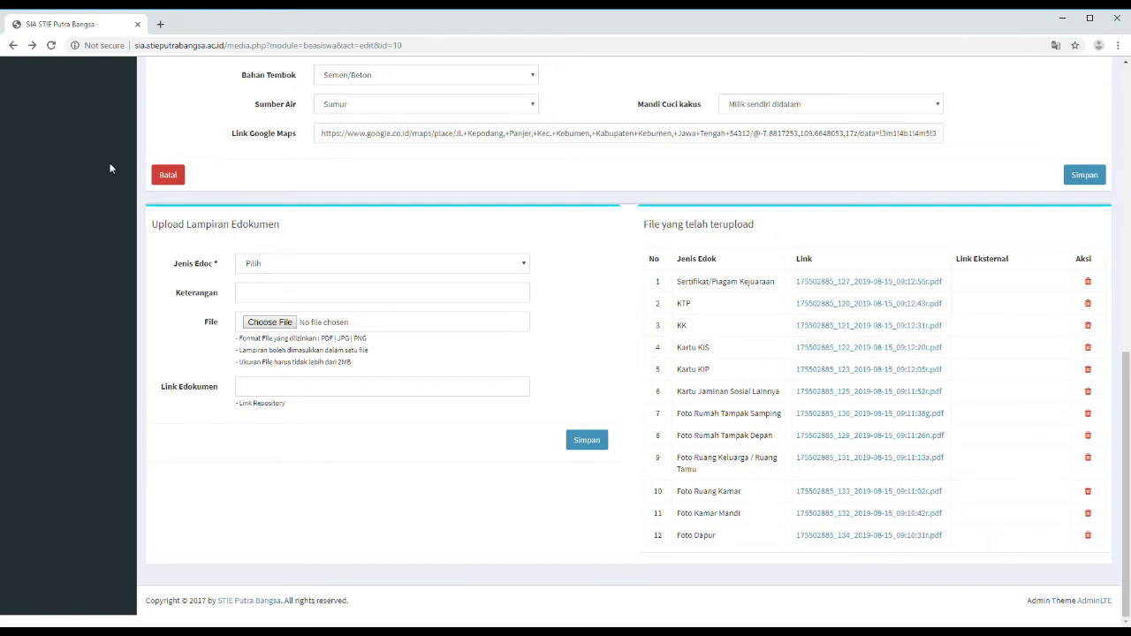
pyautogui.scroll(10, 98, 138)
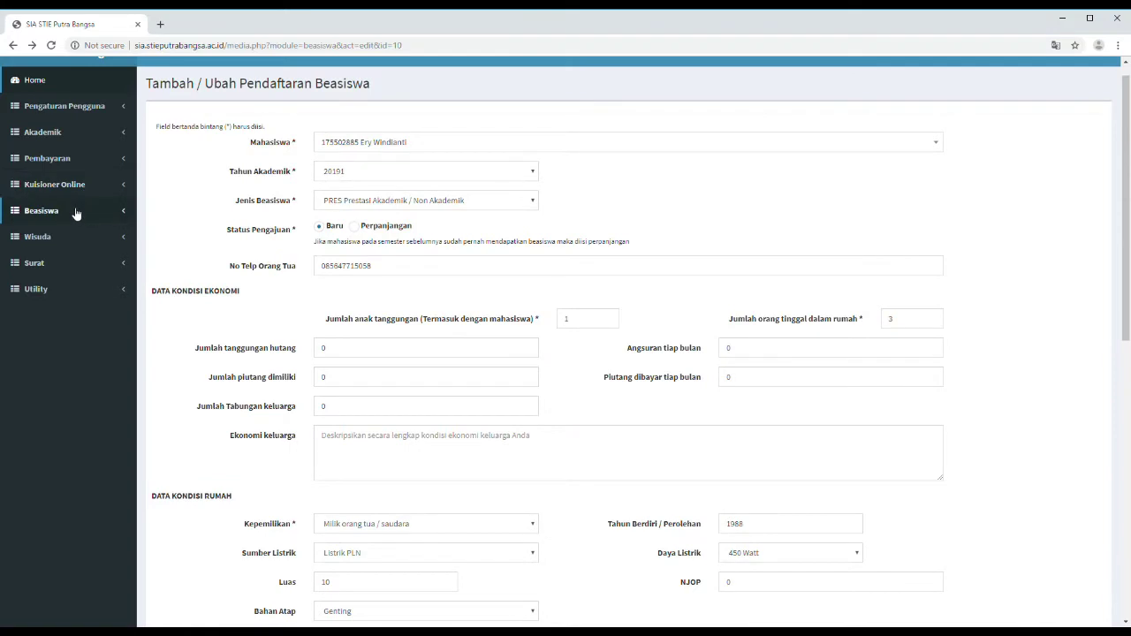
# - Go back to Beasiswa > Pendaftaran Beasiswa to view the saved 20191 PRES entry
pyautogui.click(77, 212)
pyautogui.click(78, 235)
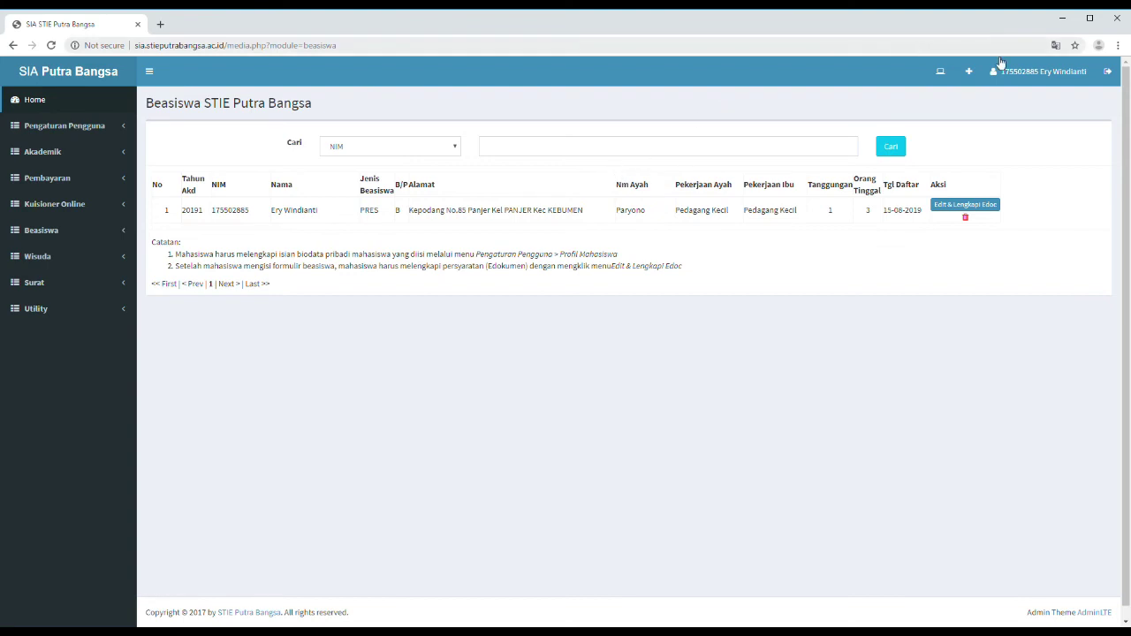
# - Log out using the header's top-right logout icon
pyautogui.click(1109, 73)
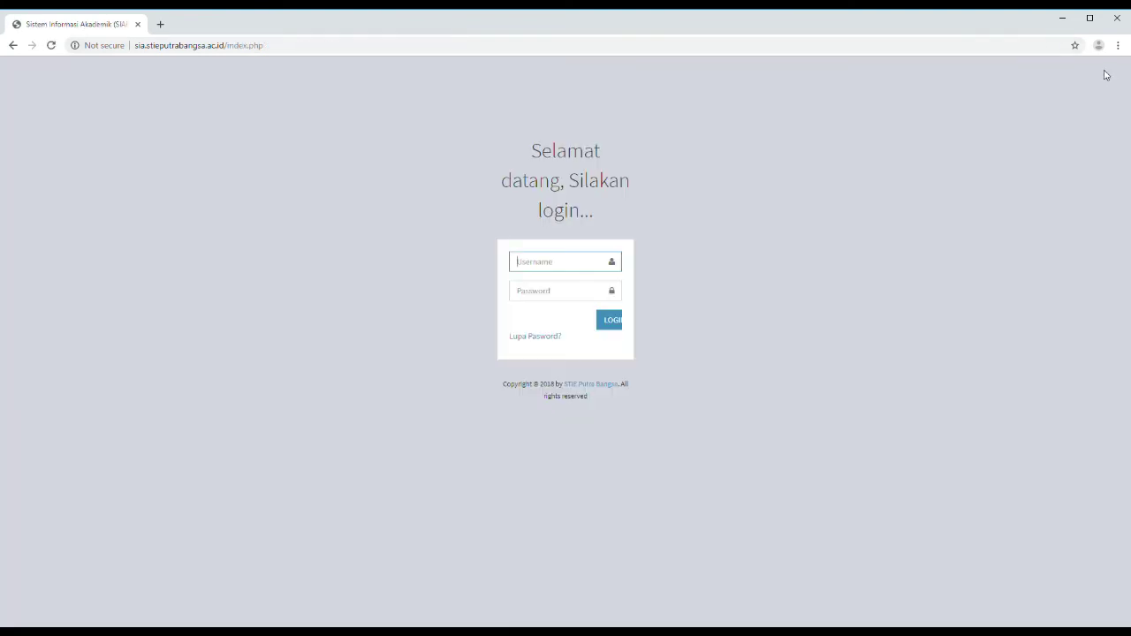